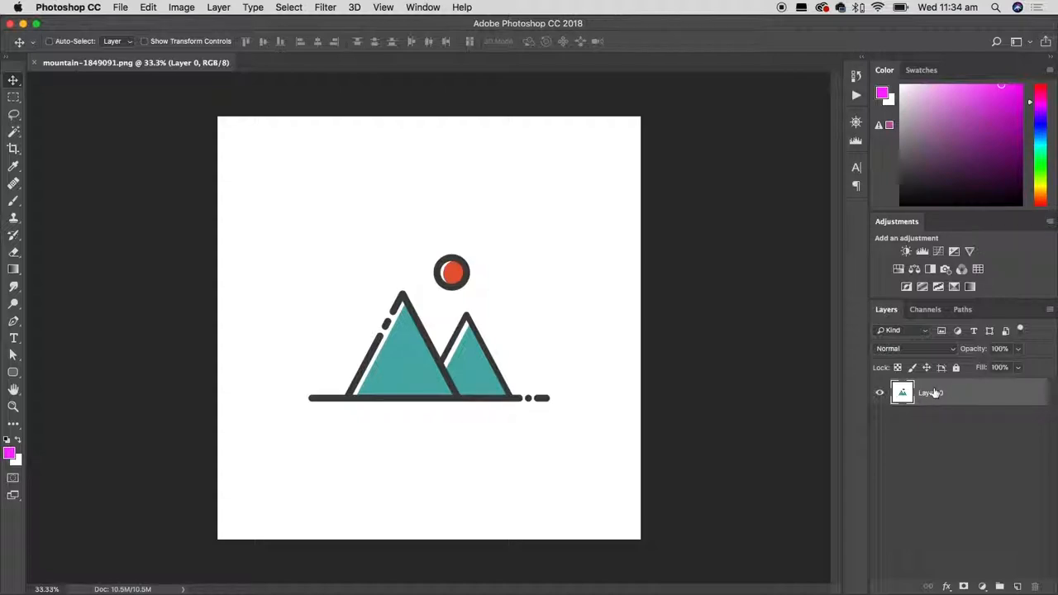
Switch to Finder and open mountain-1849091.jpg from the Images folder in Photoshop.
key("super+Tab")
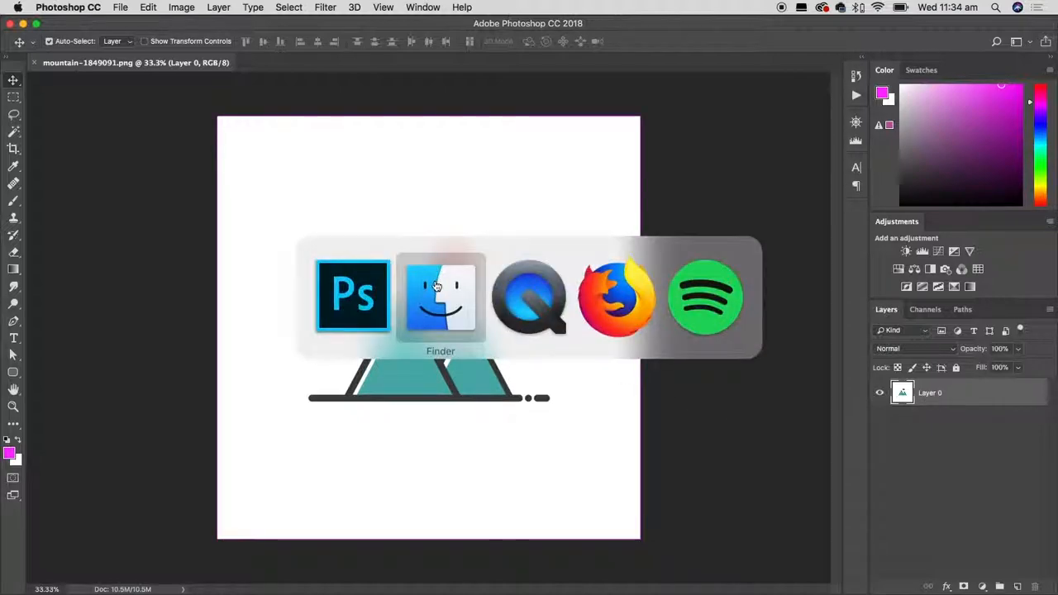
right_click(360, 166)
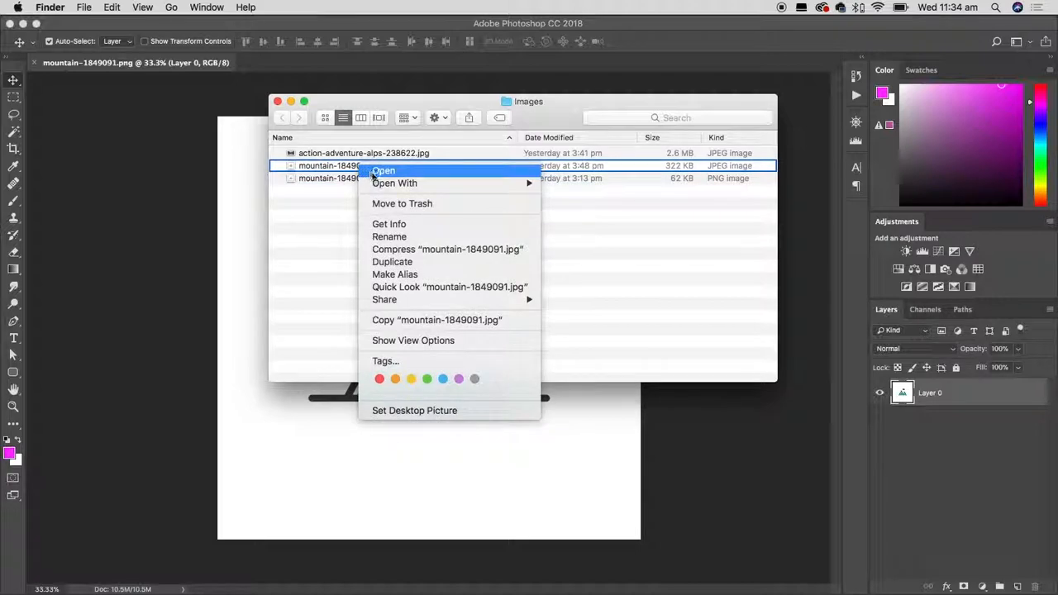
mouse_move(407, 187)
left_click(615, 219)
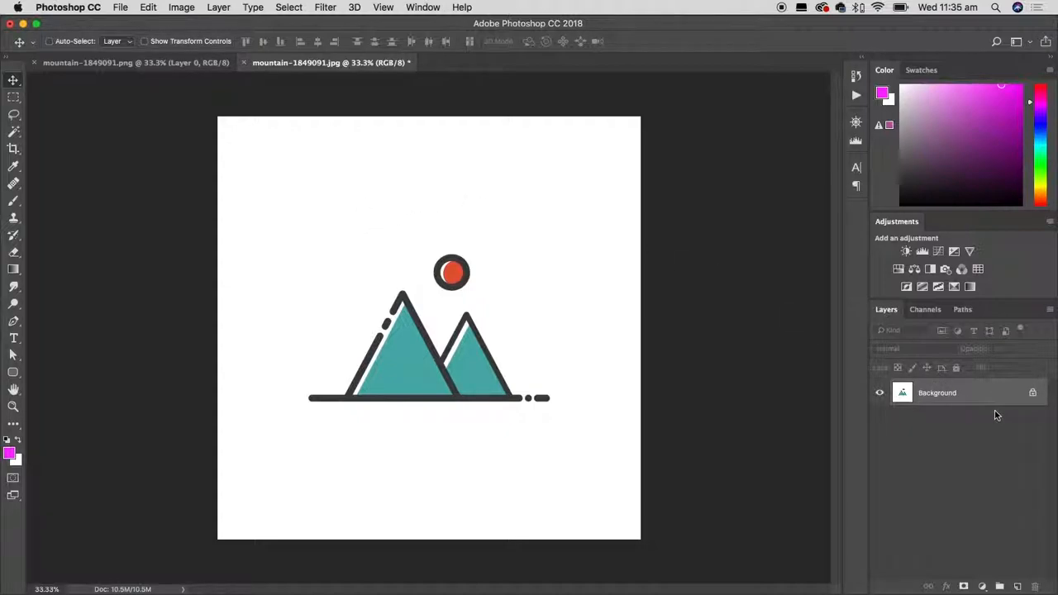
Unlock the Background layer of mountain-1849091.jpg and close the document without saving.
left_click(1033, 394)
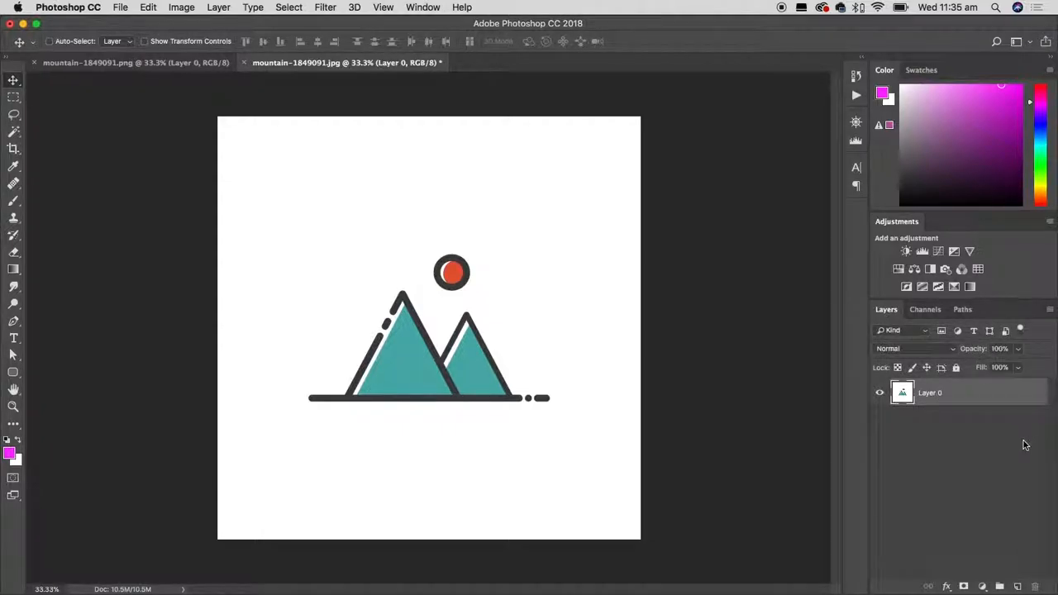
left_click(244, 63)
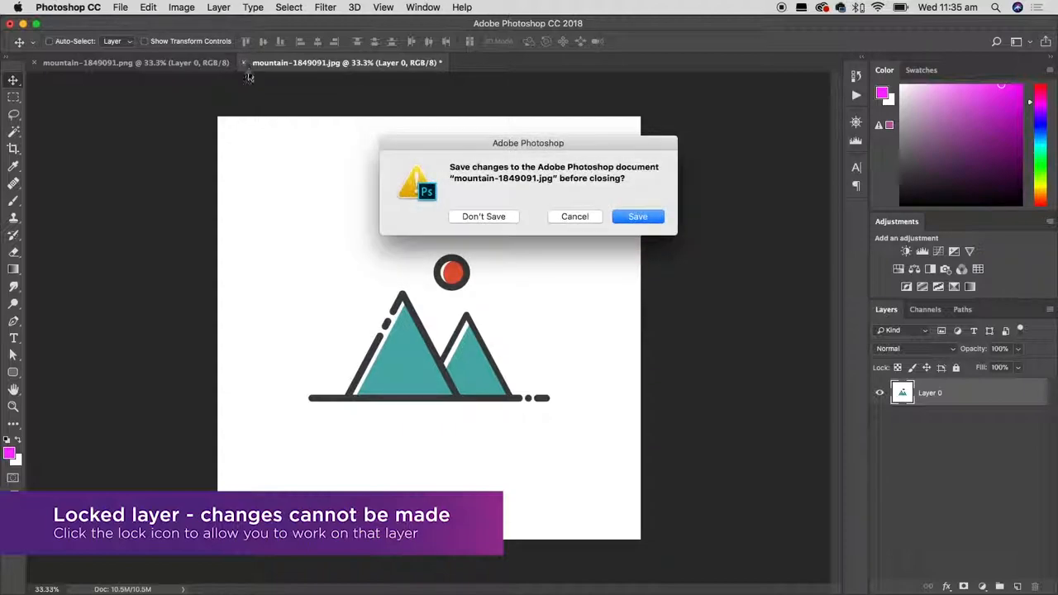
left_click(485, 216)
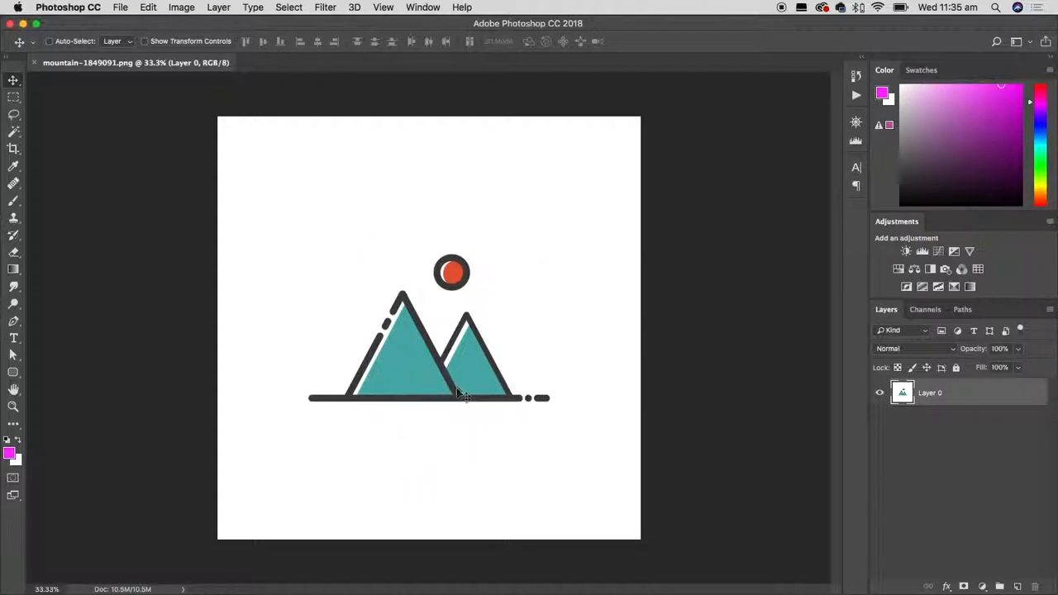
Try the Magic Wand tool on the white background, the teal mountain fills, the dark outline and the red sun.
left_click(16, 131)
left_click(14, 133)
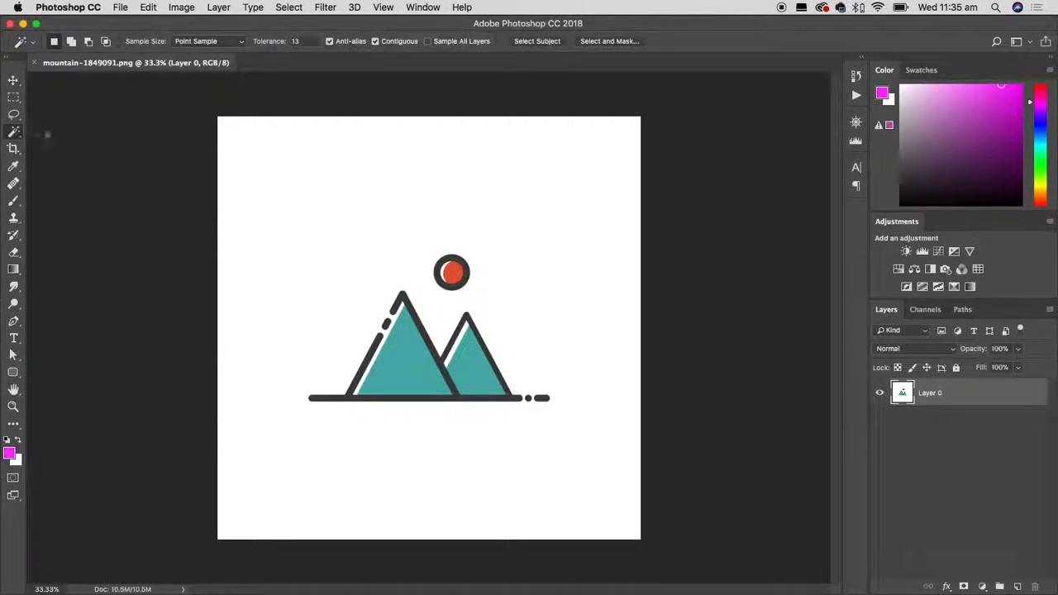
left_click(396, 241)
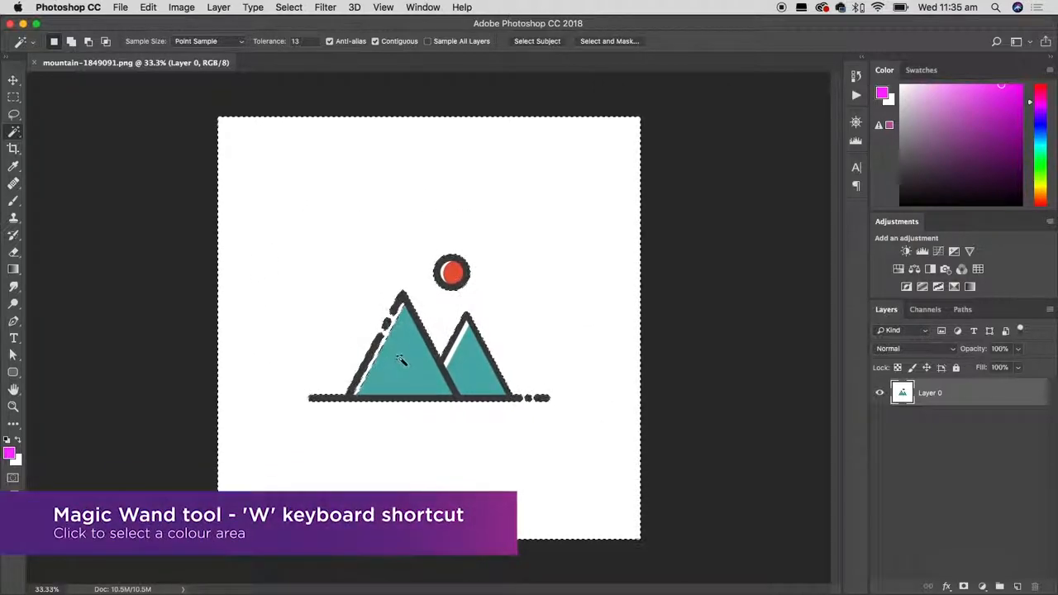
left_click(408, 362)
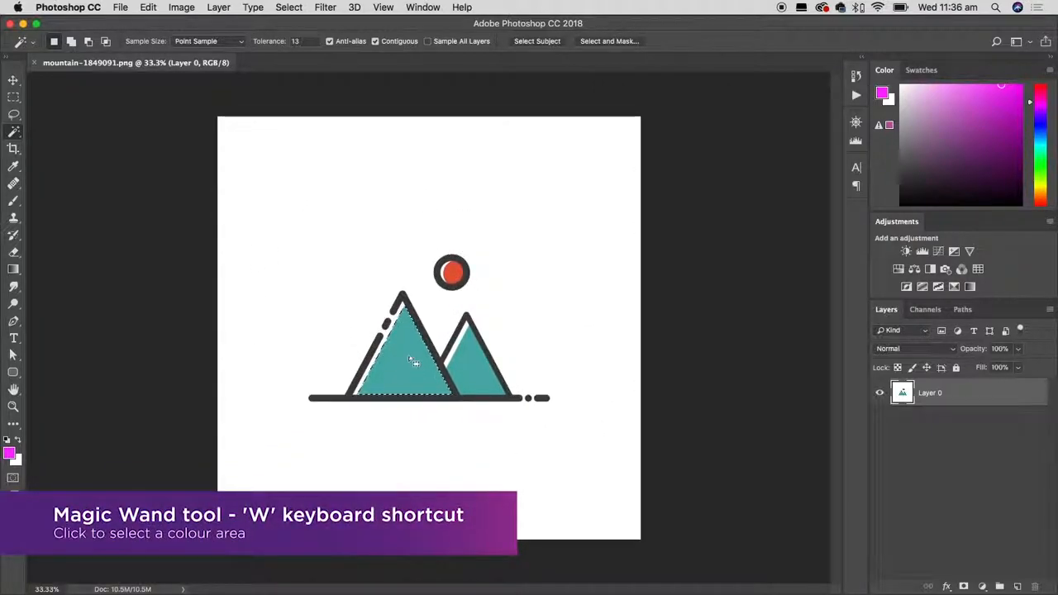
left_click(454, 272)
left_click(472, 368)
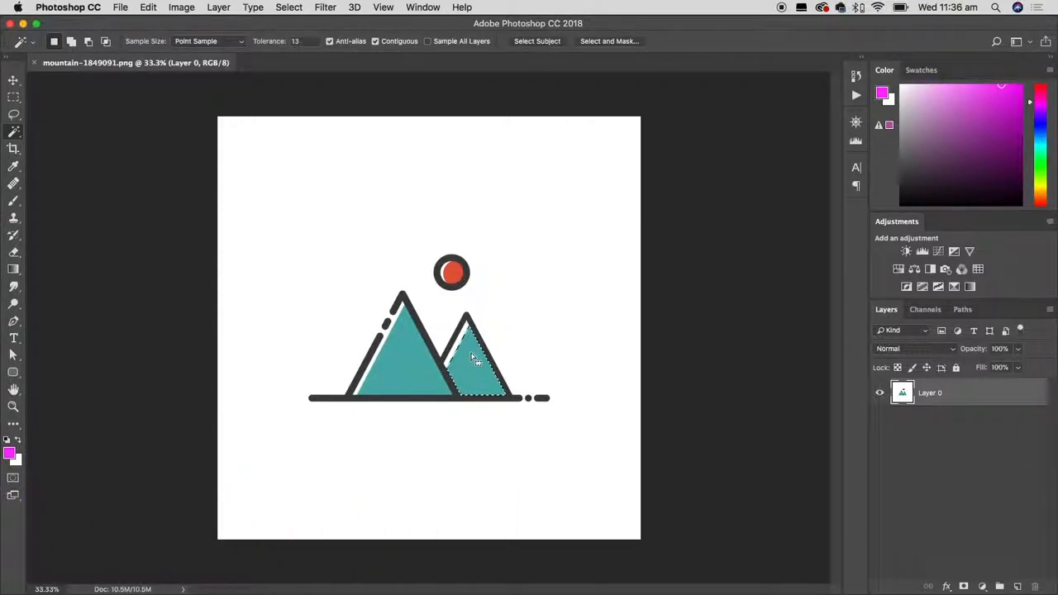
left_click(456, 277)
left_click(398, 370)
left_click(371, 352)
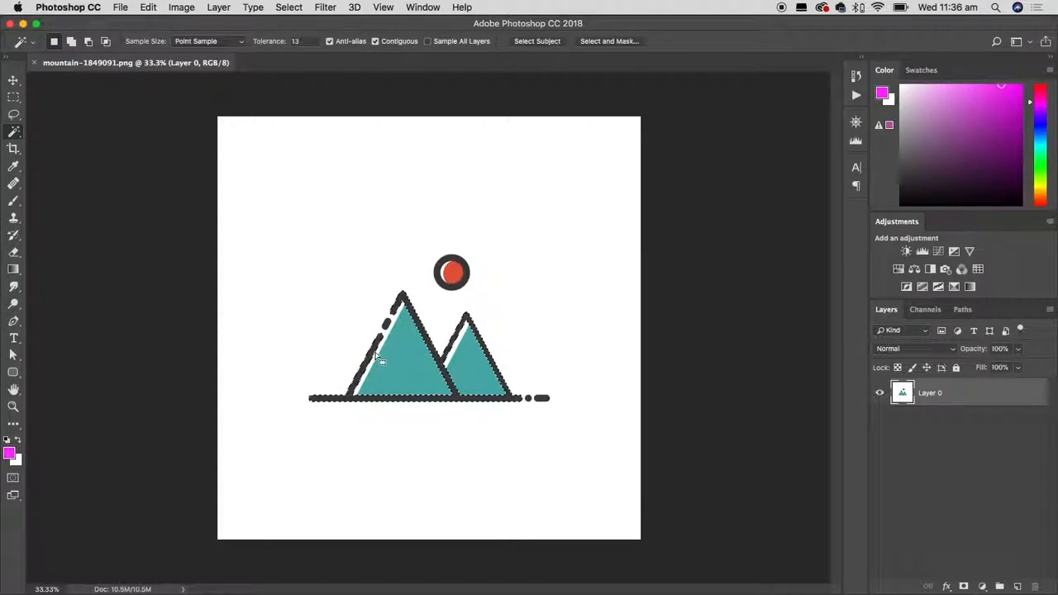
left_click(455, 277)
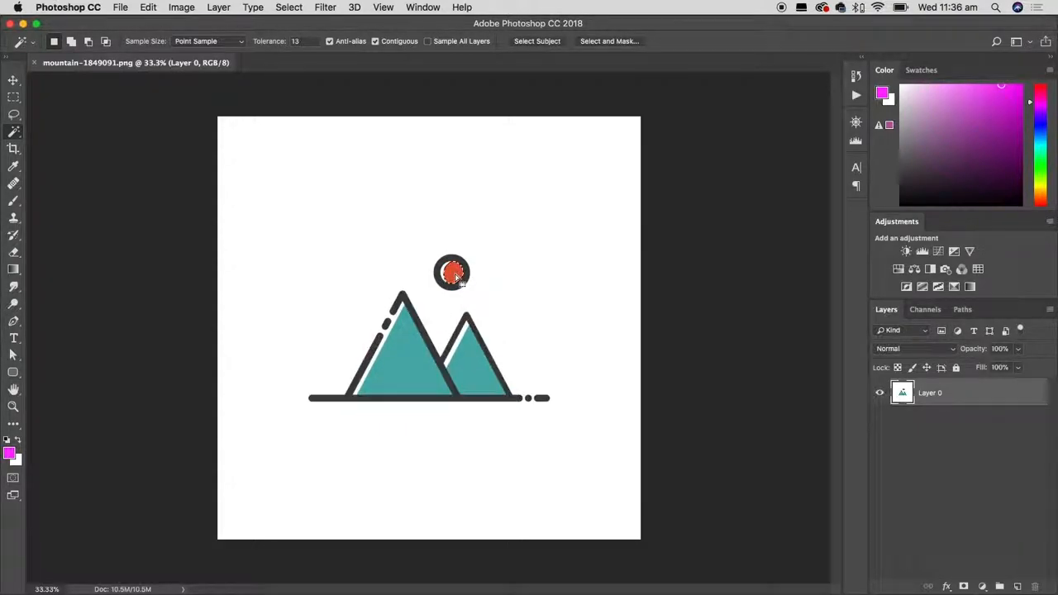
Select both teal mountain fills together with the Magic Wand, and deselect them.
left_click(415, 367)
left_click(472, 367)
left_click(430, 390)
left_click(467, 371)
left_click(413, 364)
key("shift")
left_click(471, 370, "shift")
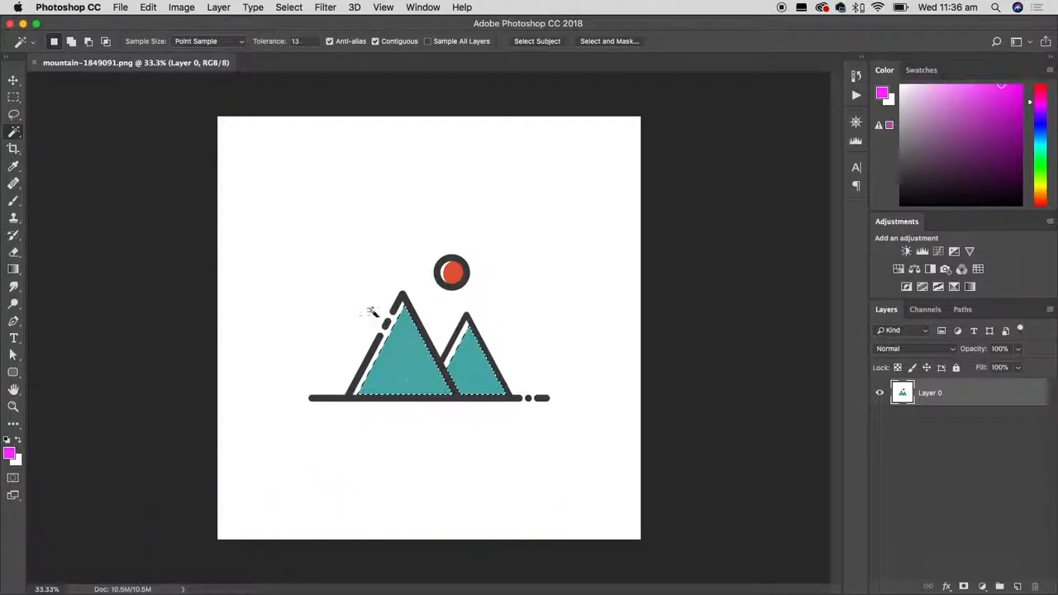
left_click(289, 6)
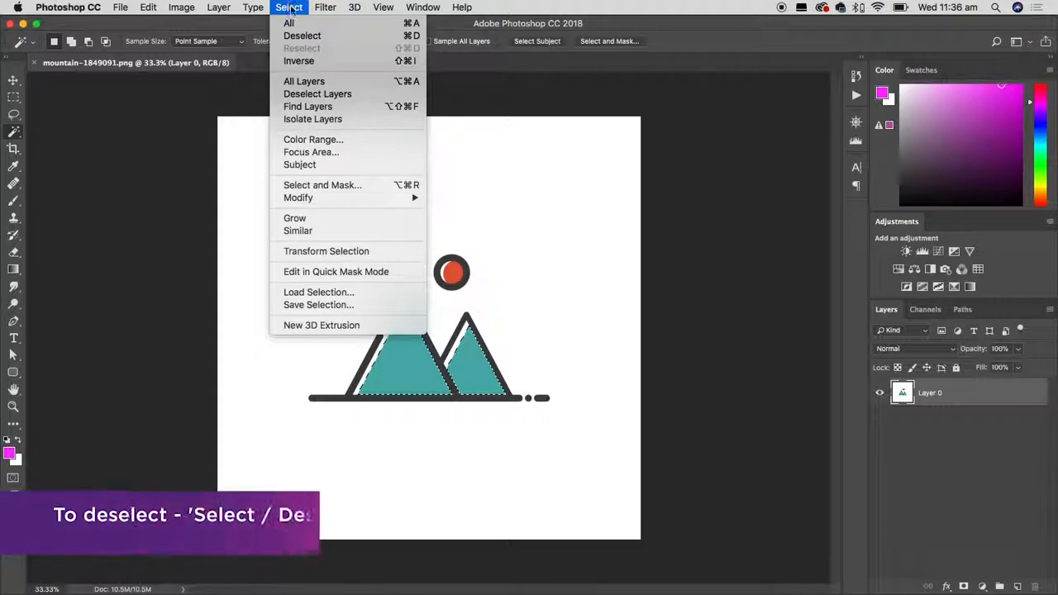
left_click(327, 36)
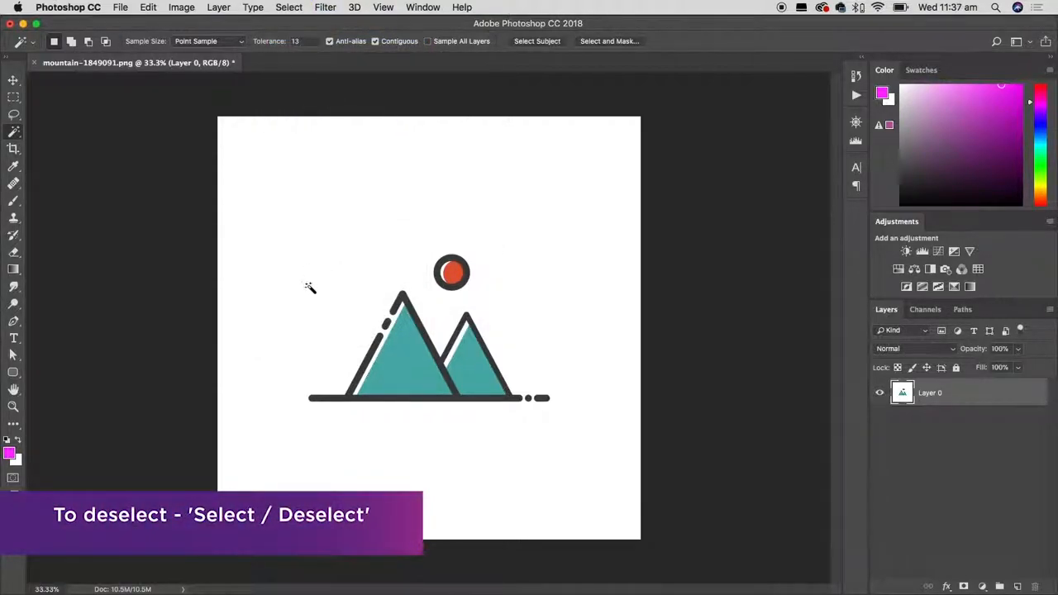
Select the white background around the mountain artwork with the Magic Wand.
left_click(374, 230)
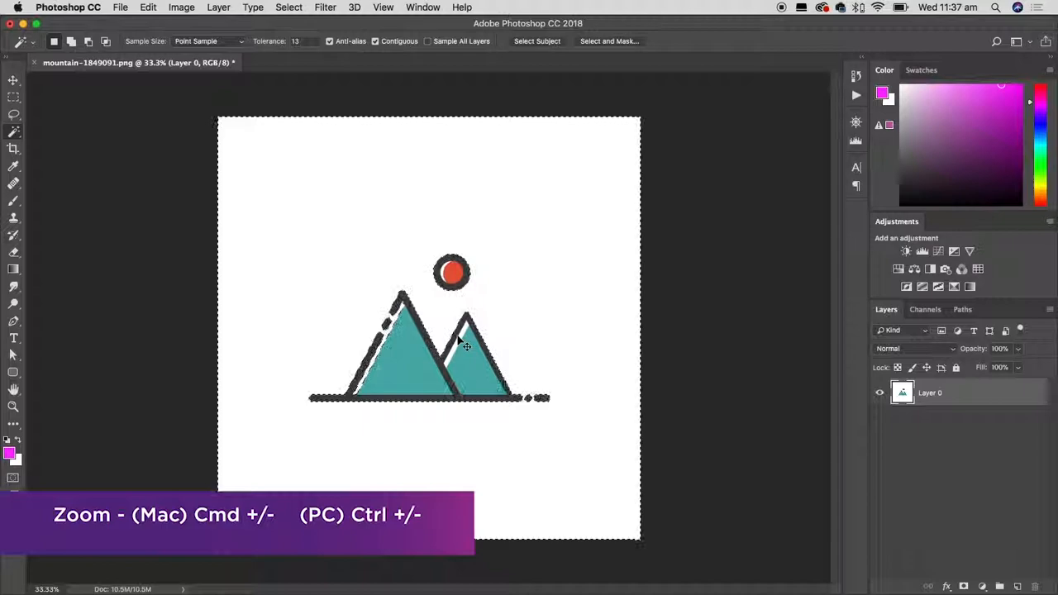
key("super+equal")
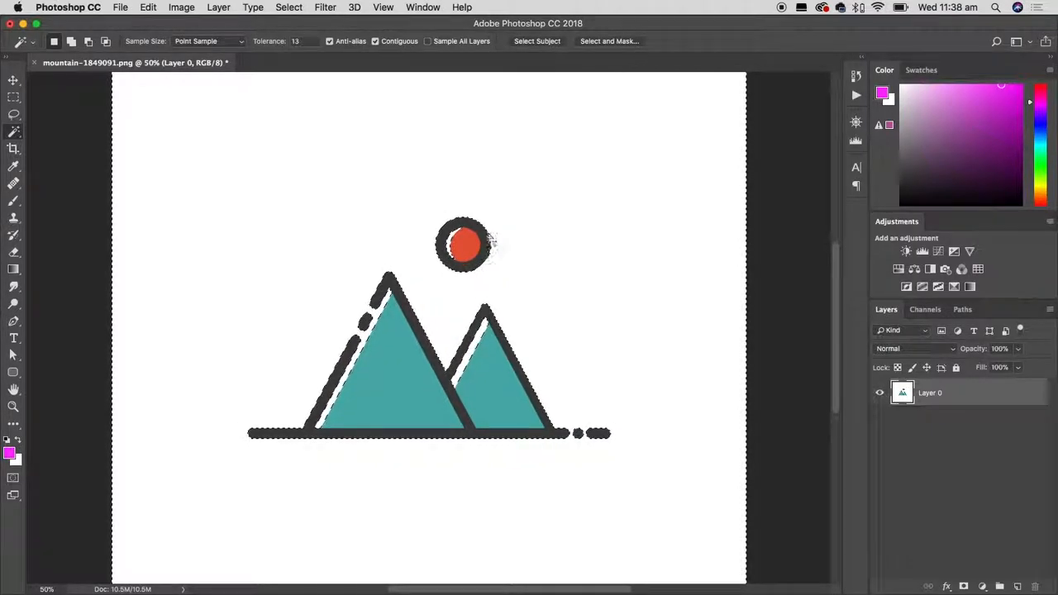
left_click(148, 7)
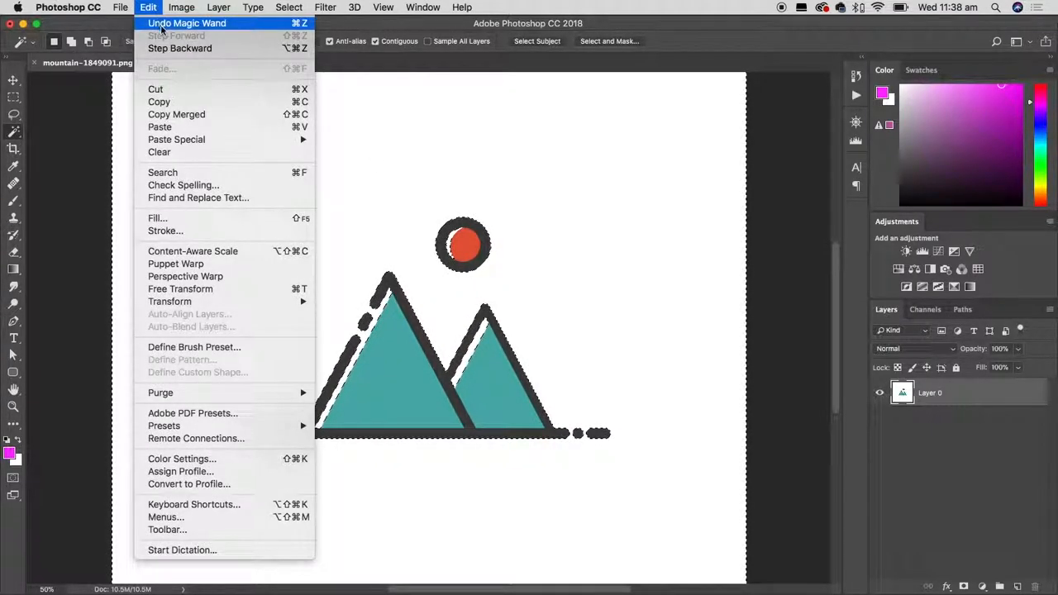
left_click(162, 24)
left_click(288, 8)
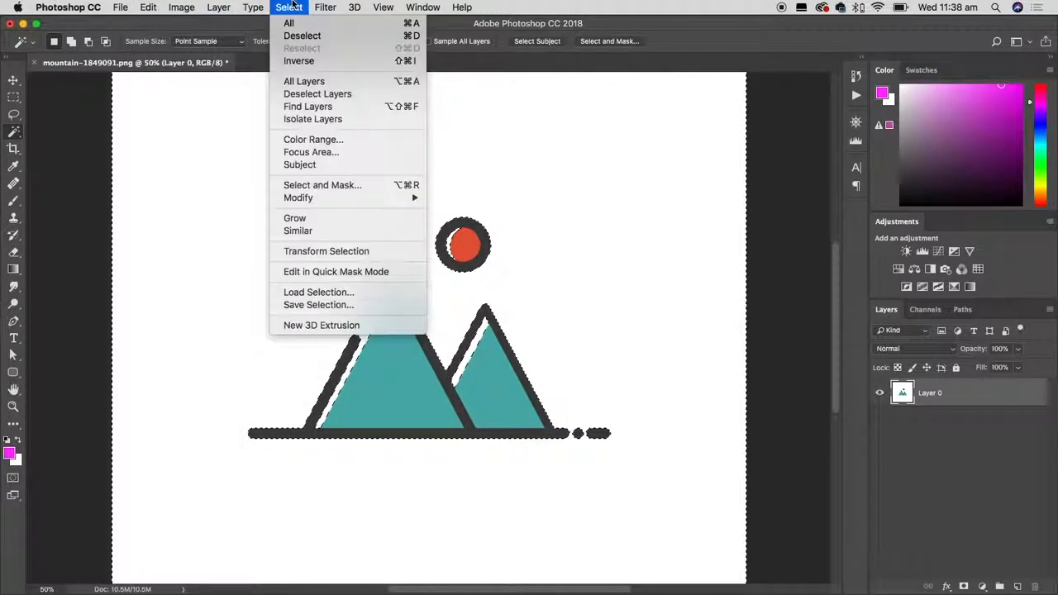
left_click(301, 8)
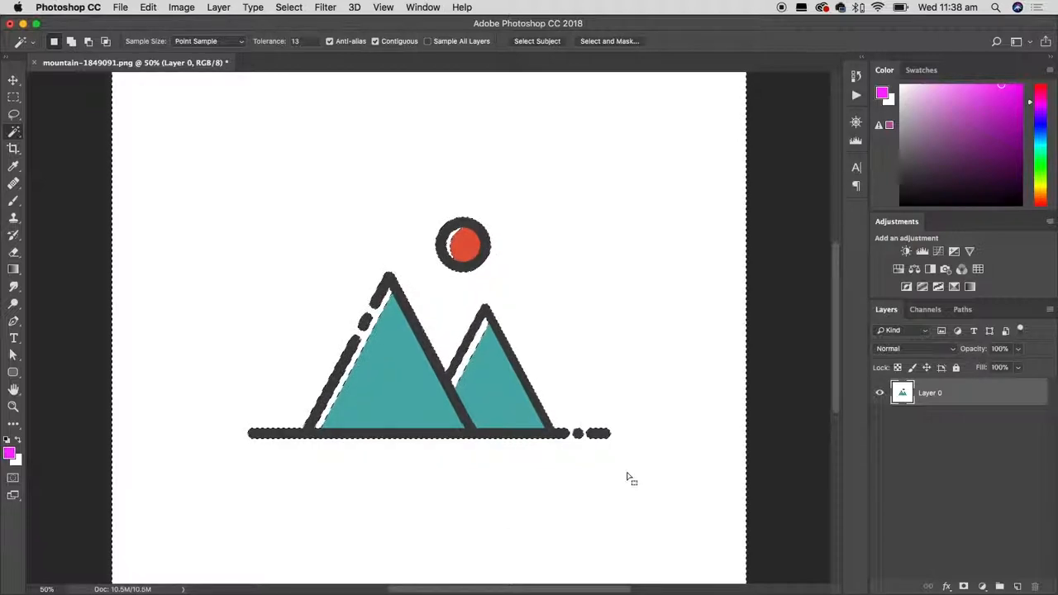
Delete the selected white background from Layer 0 and clear the selection.
key("super+minus")
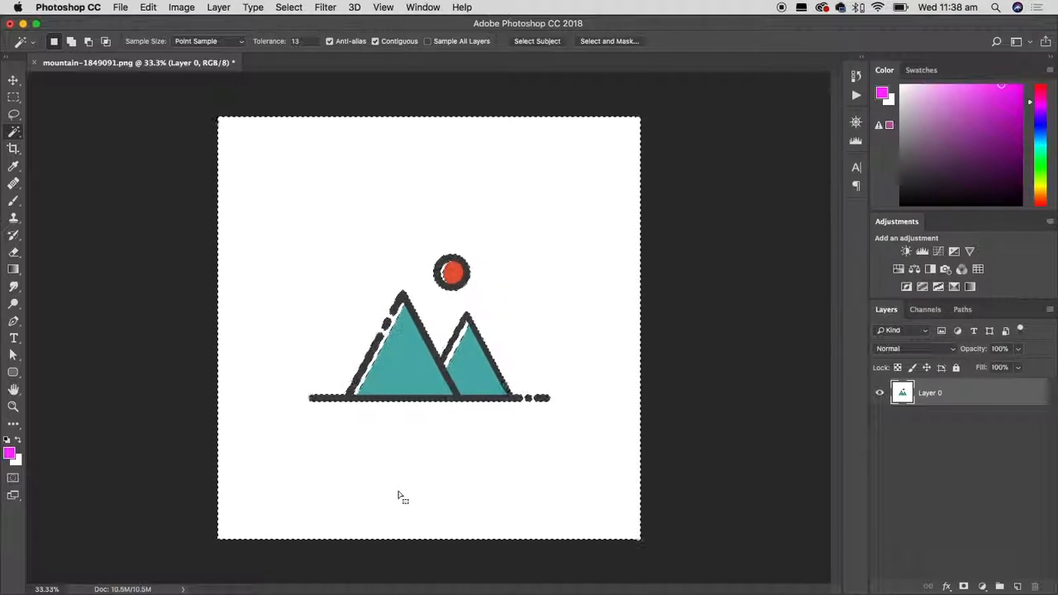
key("Delete")
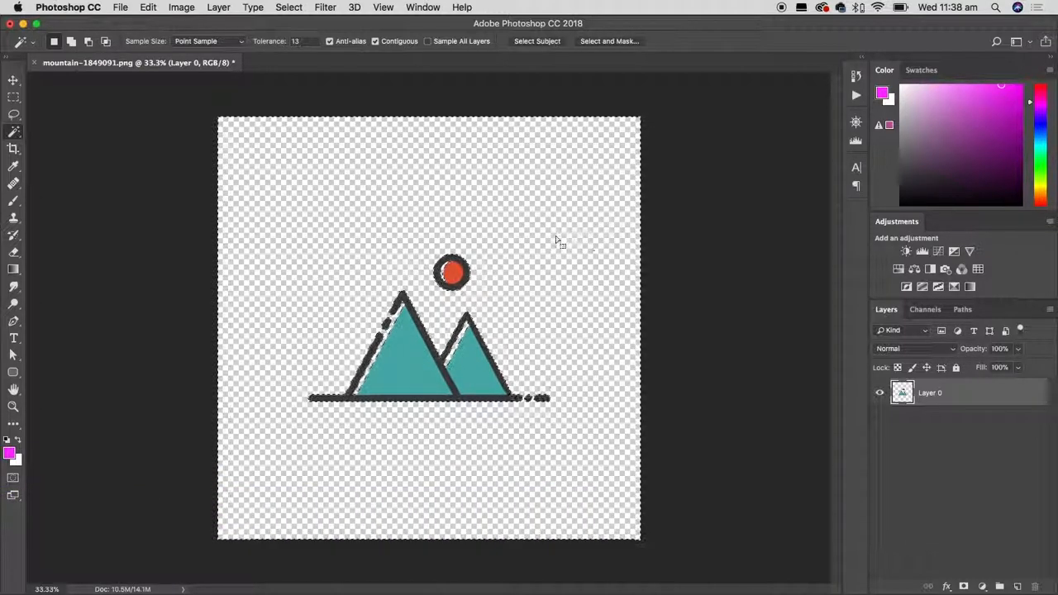
left_click(290, 8)
left_click(333, 36)
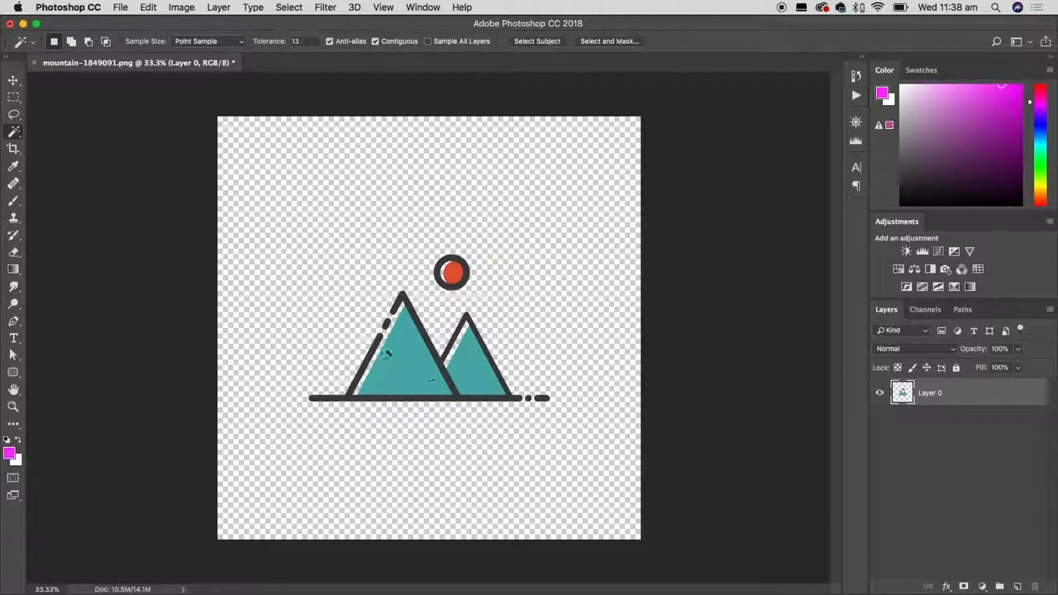
Move the mountain artwork slightly up and to the right on the canvas with the Move tool.
left_click(14, 80)
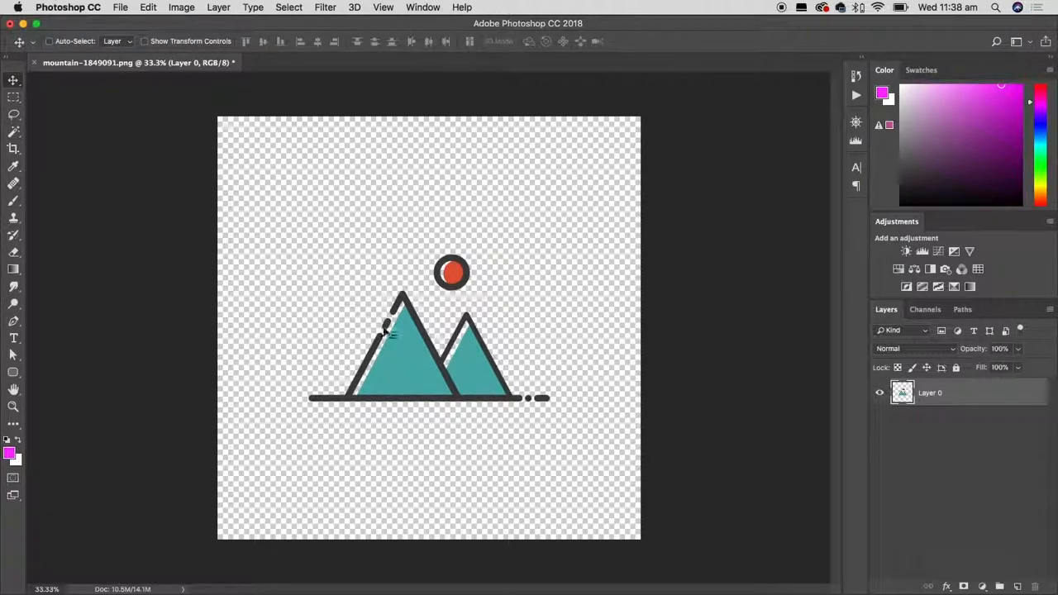
left_click_drag(416, 381, 425, 355)
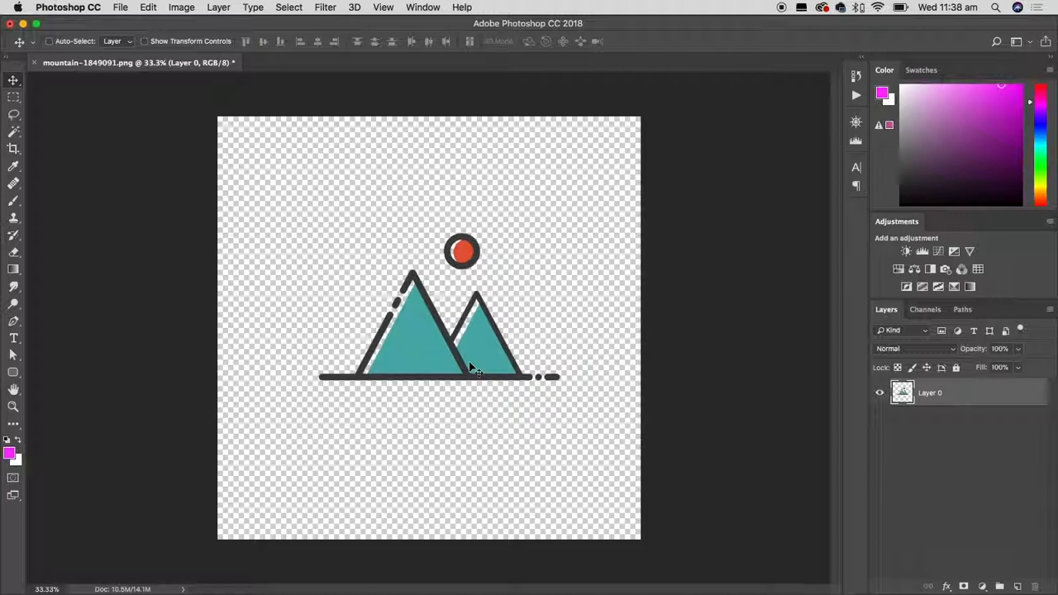
Add a horizontal text layer reading "GO WILD" starting just below the mountain's baseline at its left end.
left_click(15, 338)
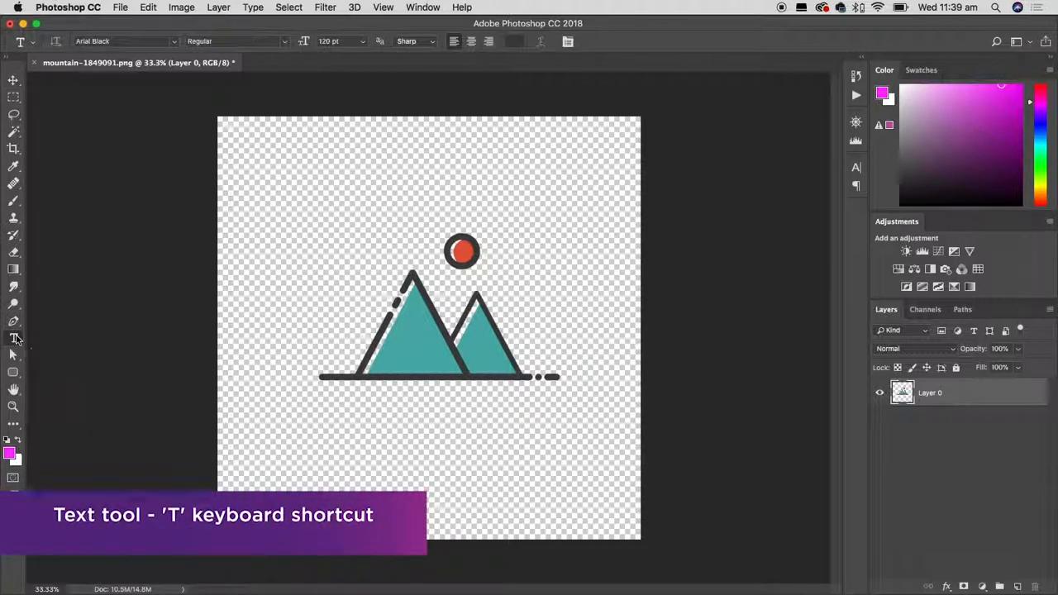
left_click(319, 418)
type("G")
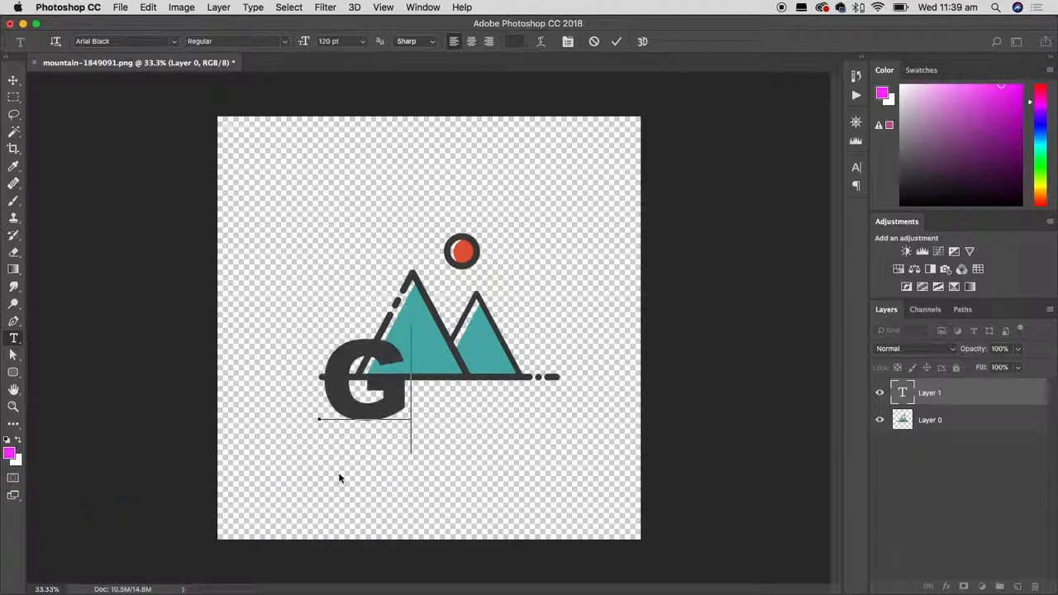
type("O WILD")
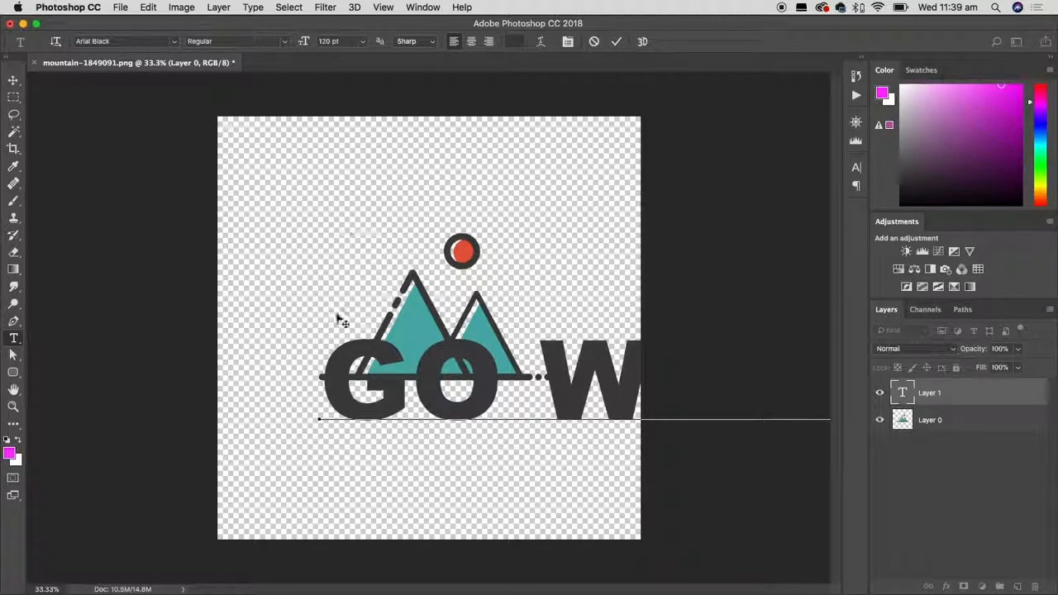
Set the font size of the whole "GO WILD" text to 50 pt and commit the text.
left_click_drag(323, 375, 801, 385)
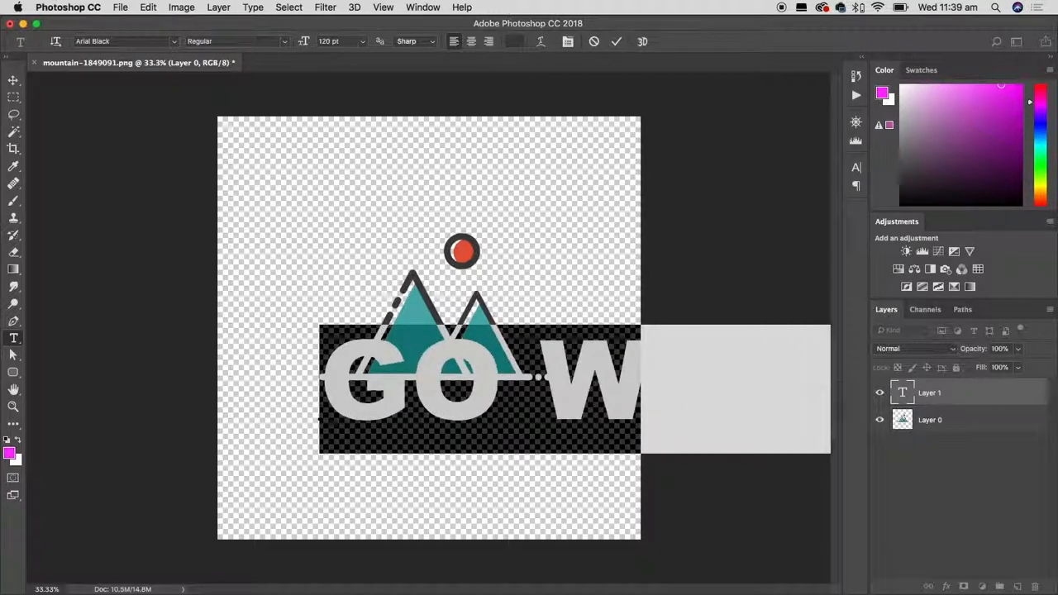
left_click(360, 44)
left_click(348, 199)
left_click(328, 42)
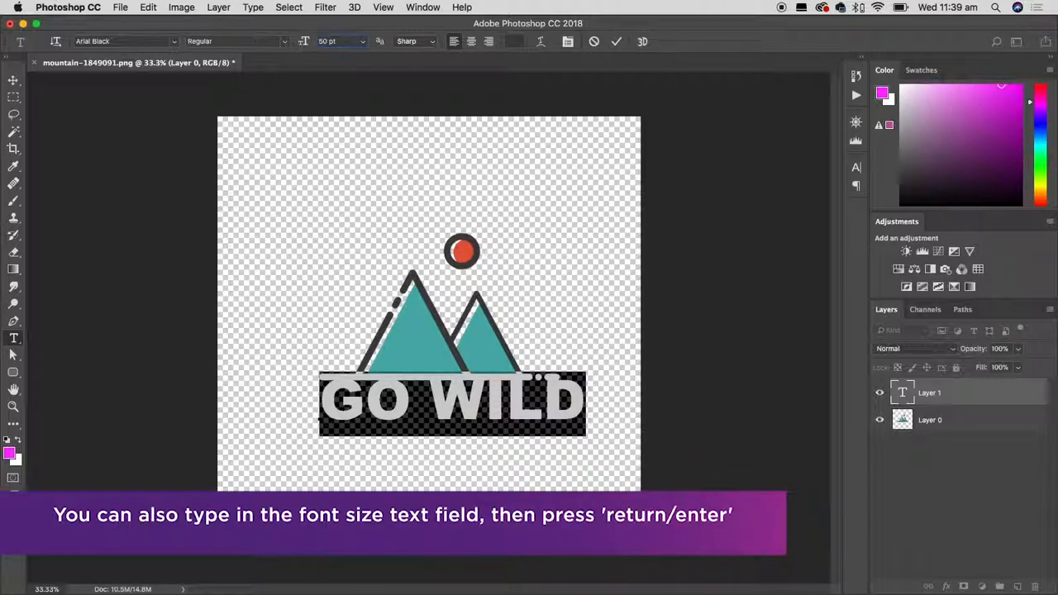
type("50")
key("Return")
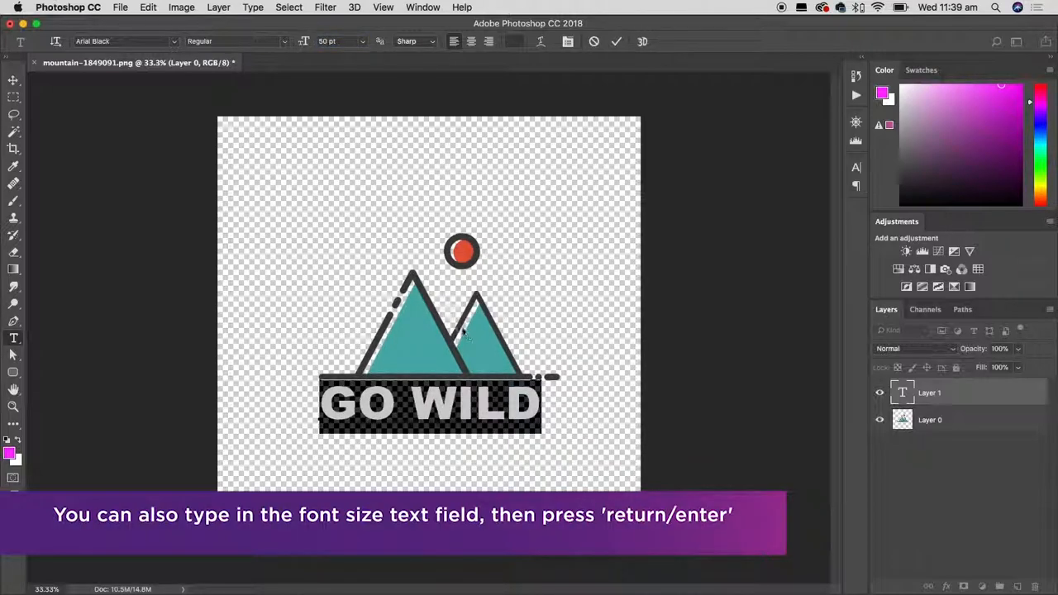
left_click(618, 43)
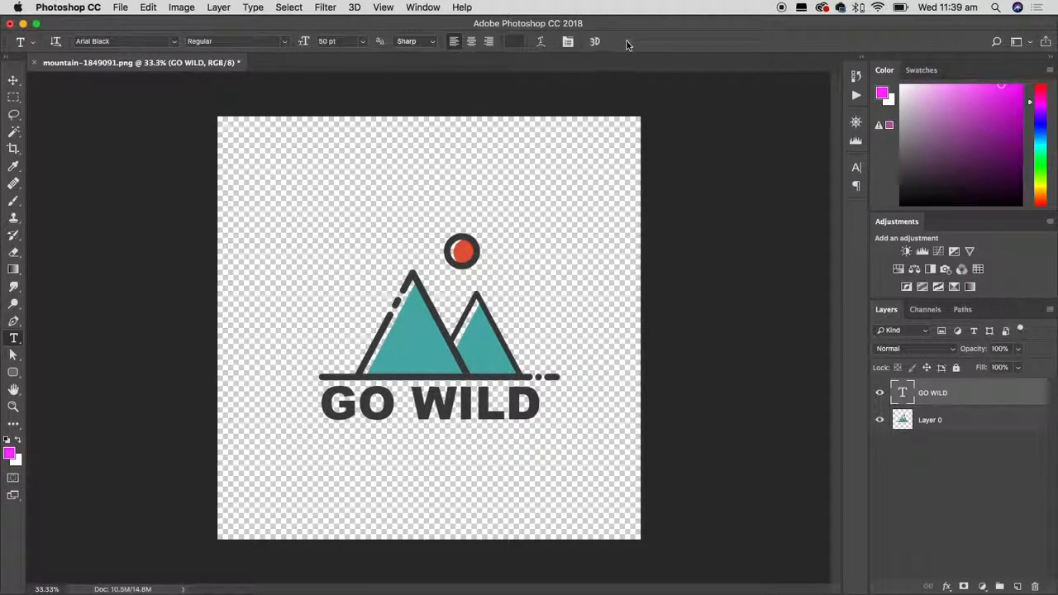